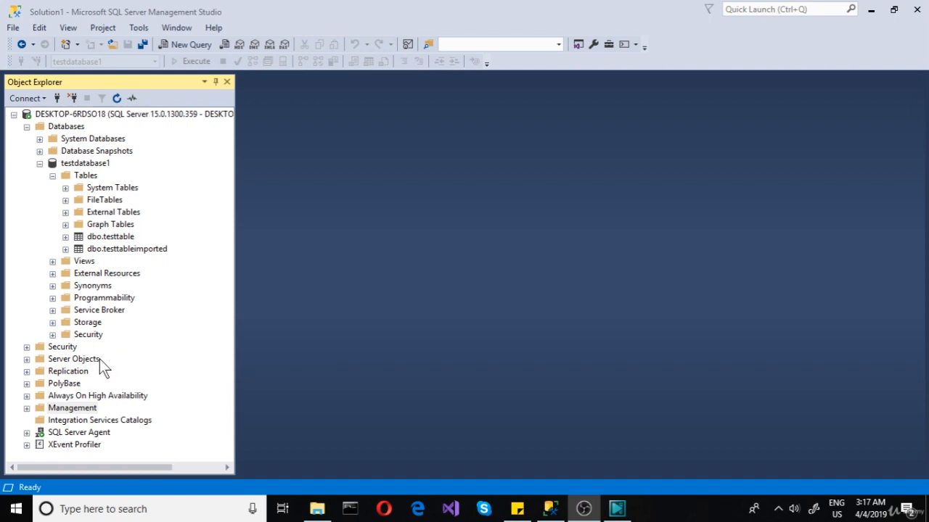
Step: Open the Database Mail configuration wizard under Management and choose to set up Database Mail with a new profile
{"action": "left_click", "coordinate": [64, 408]}
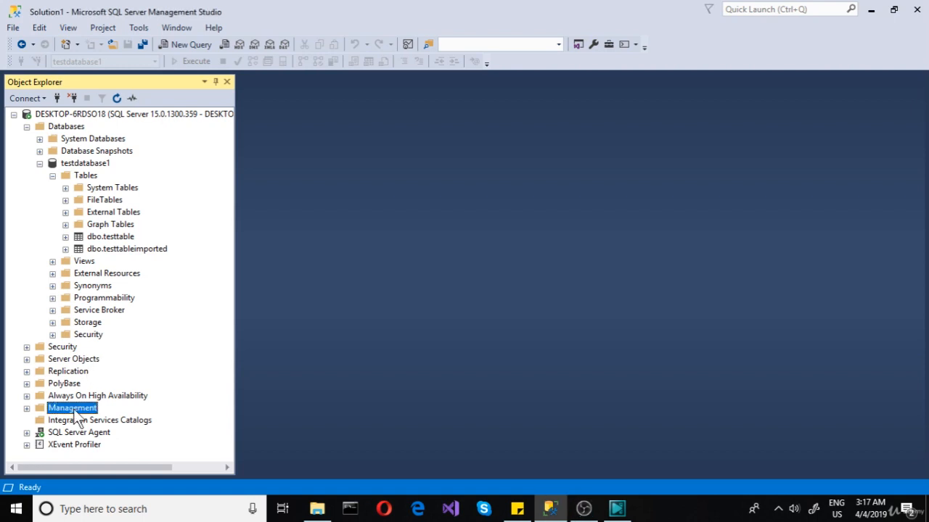
{"action": "left_click", "coordinate": [26, 408]}
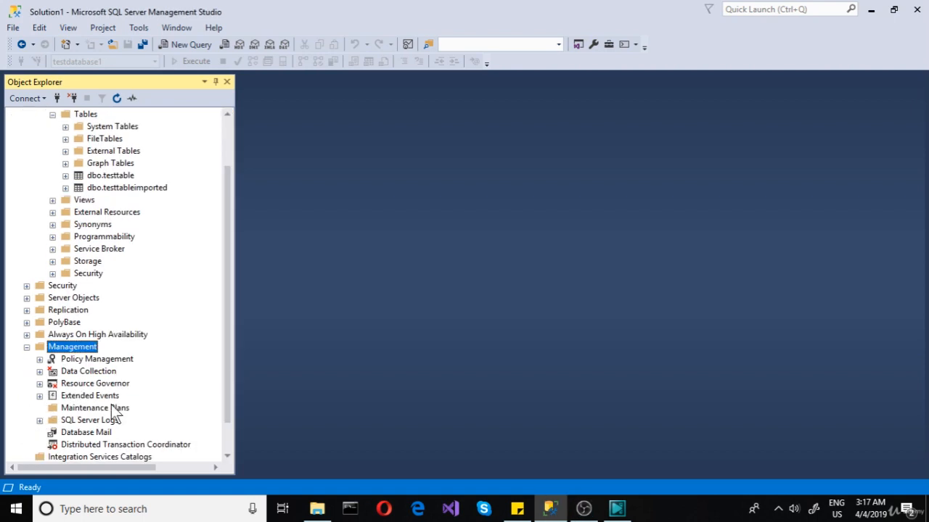
{"action": "scroll", "coordinate": [120, 413], "scroll_direction": "down", "scroll_amount": 1}
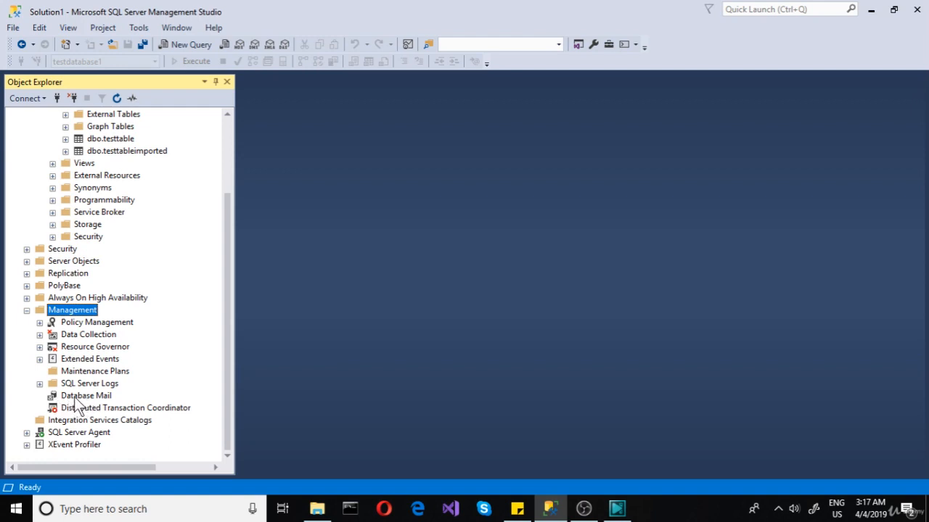
{"action": "right_click", "coordinate": [82, 399]}
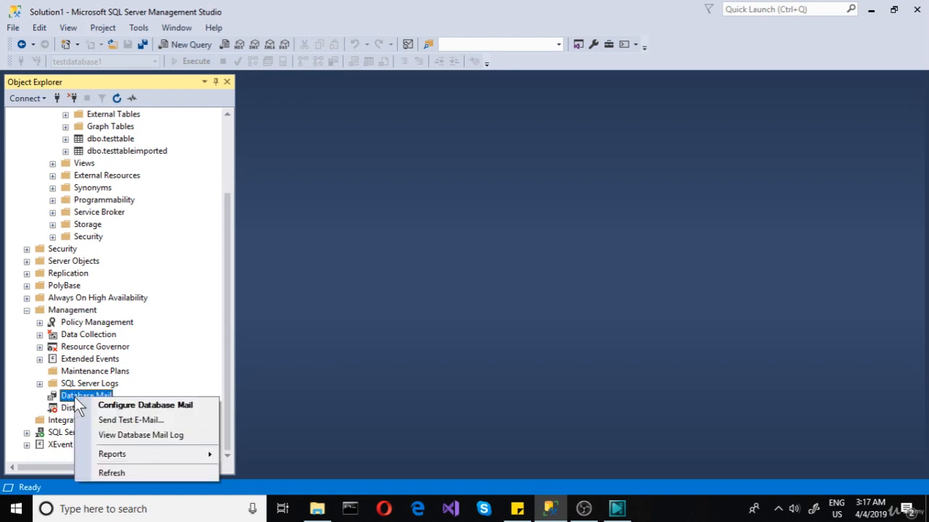
{"action": "left_click", "coordinate": [142, 408]}
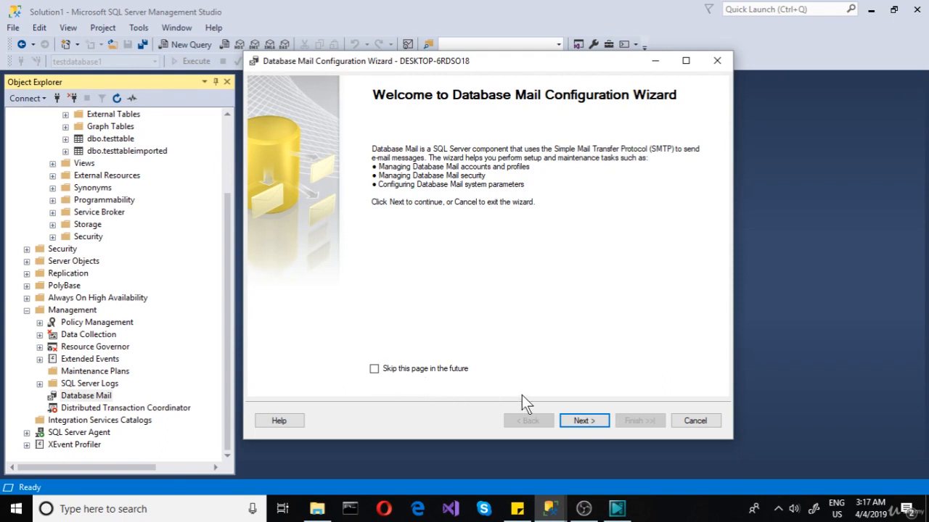
{"action": "left_click", "coordinate": [584, 420]}
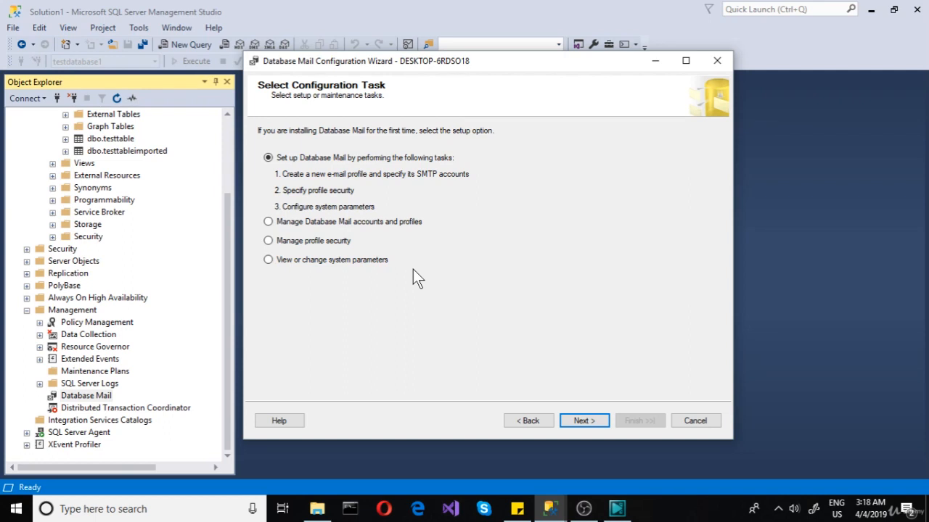
{"action": "left_click", "coordinate": [580, 420]}
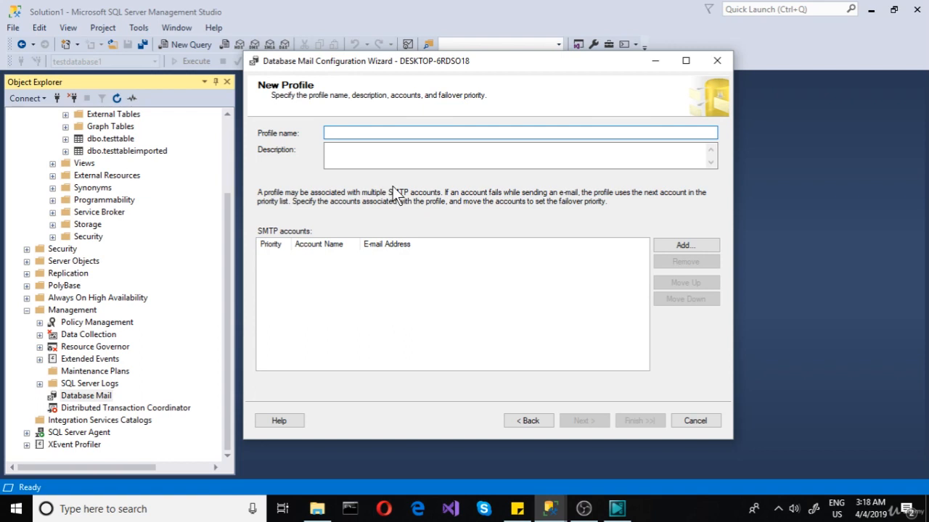
Step: Name the new mail profile testprofile and start creating a new SMTP account for it
{"action": "type", "text": "testprofile"}
{"action": "left_click", "coordinate": [674, 249]}
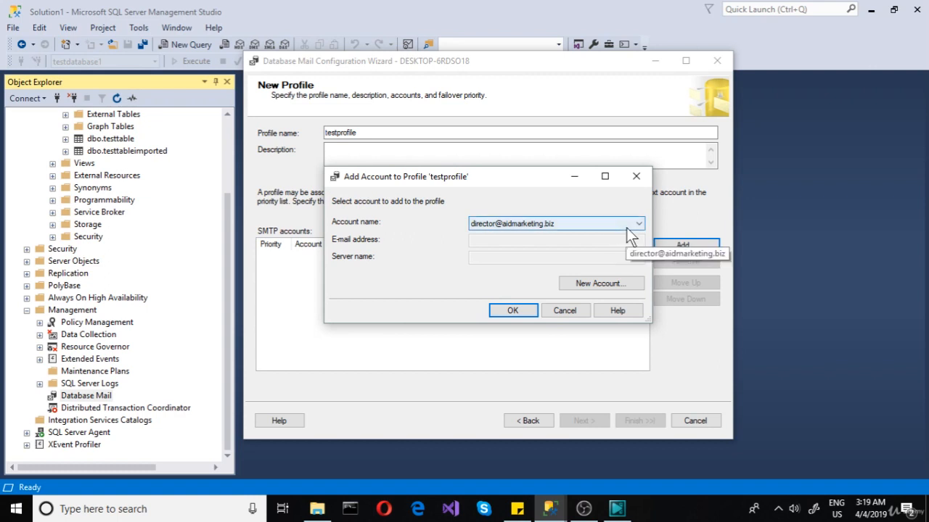
{"action": "left_click", "coordinate": [626, 227]}
{"action": "left_click", "coordinate": [626, 228]}
{"action": "left_click", "coordinate": [612, 284]}
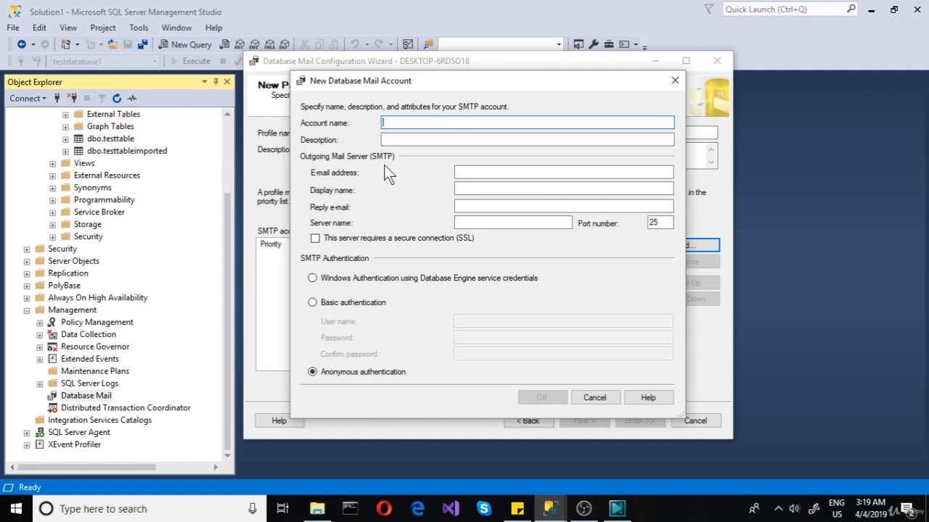
Step: Name the new Database Mail account testaccount
{"action": "type", "text": "test a"}
{"action": "key", "text": "BackSpace"}
{"action": "key", "text": "BackSpace"}
{"action": "type", "text": "account"}
{"action": "left_click", "coordinate": [492, 173]}
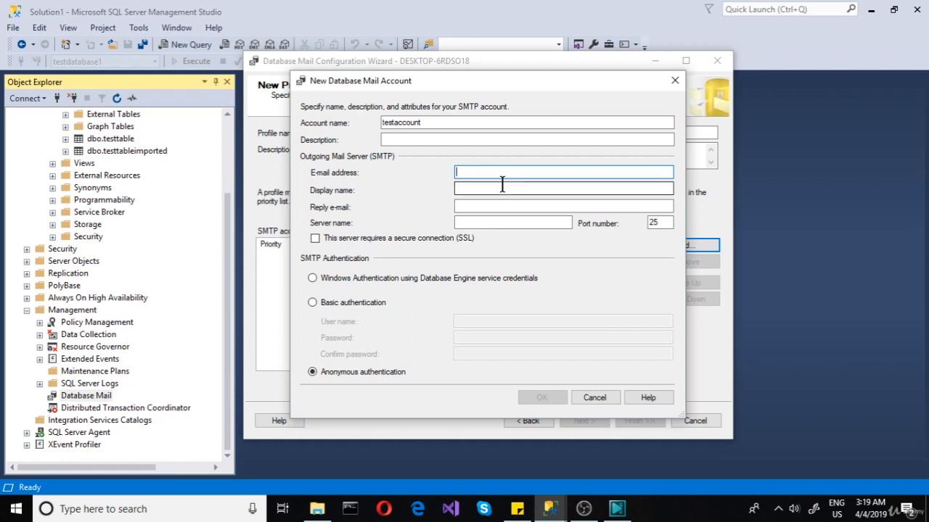
{"action": "left_click", "coordinate": [489, 190]}
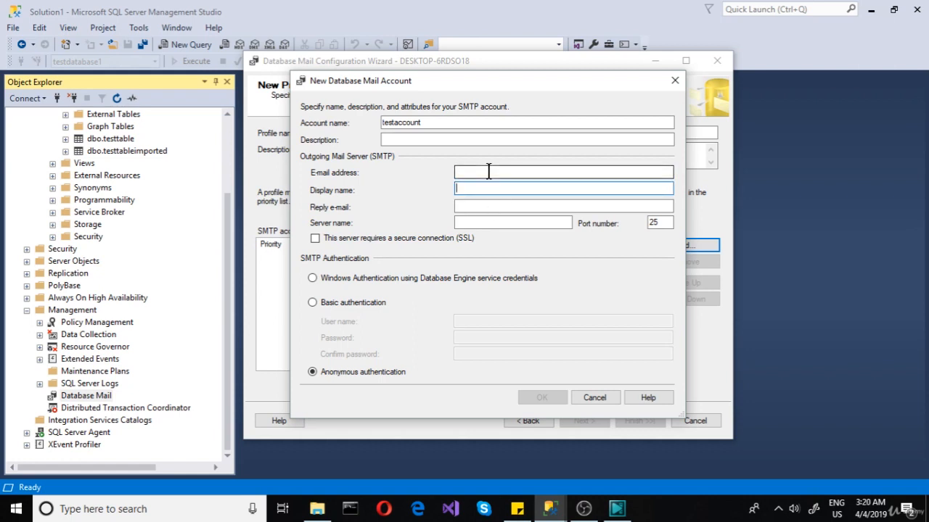
{"action": "left_click", "coordinate": [479, 222]}
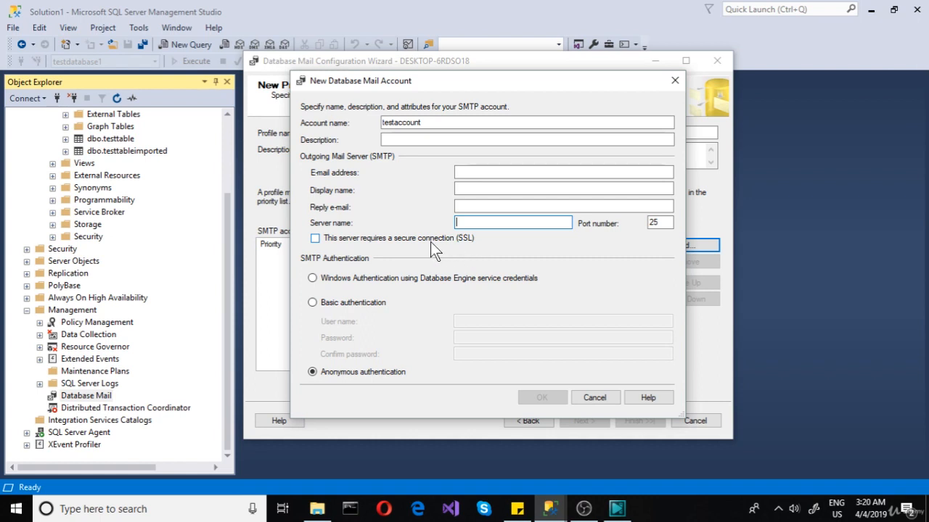
{"action": "left_click", "coordinate": [325, 242]}
{"action": "left_click", "coordinate": [372, 242]}
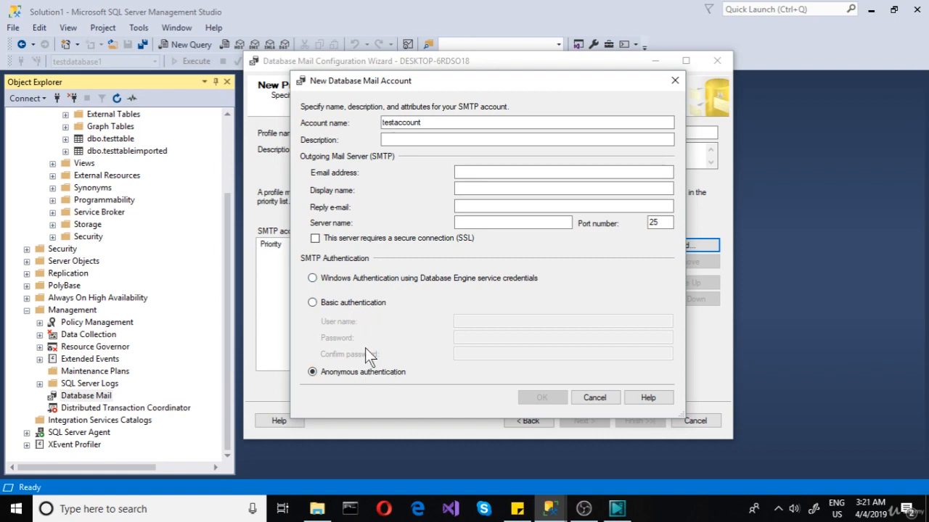
Step: Set SMTP authentication to Basic with the user name test, and enter and confirm the account password
{"action": "left_click", "coordinate": [348, 303]}
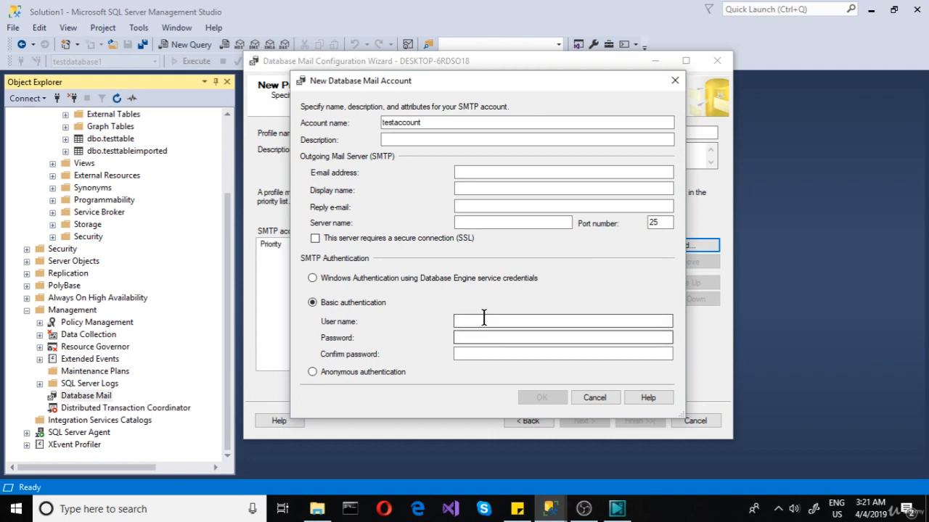
{"action": "left_click", "coordinate": [483, 318]}
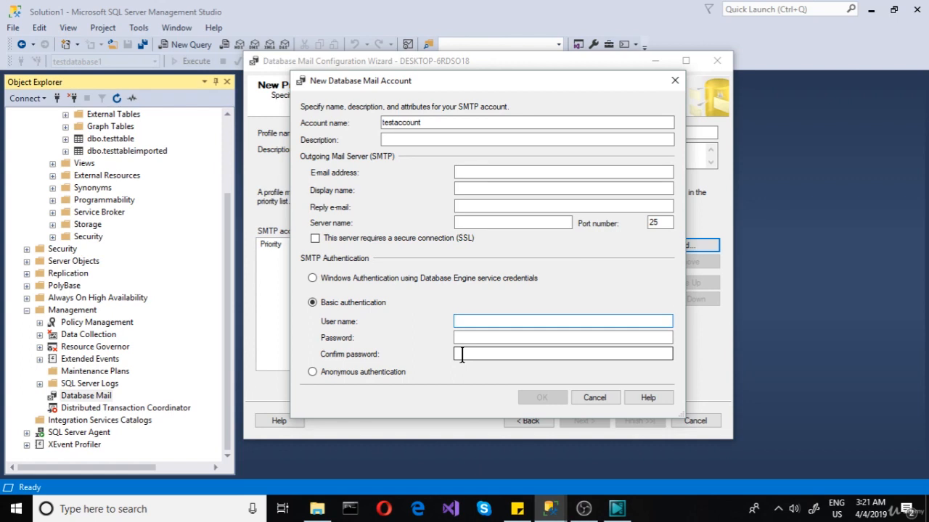
{"action": "type", "text": "test"}
{"action": "left_click", "coordinate": [489, 340]}
{"action": "type", "text": "***"}
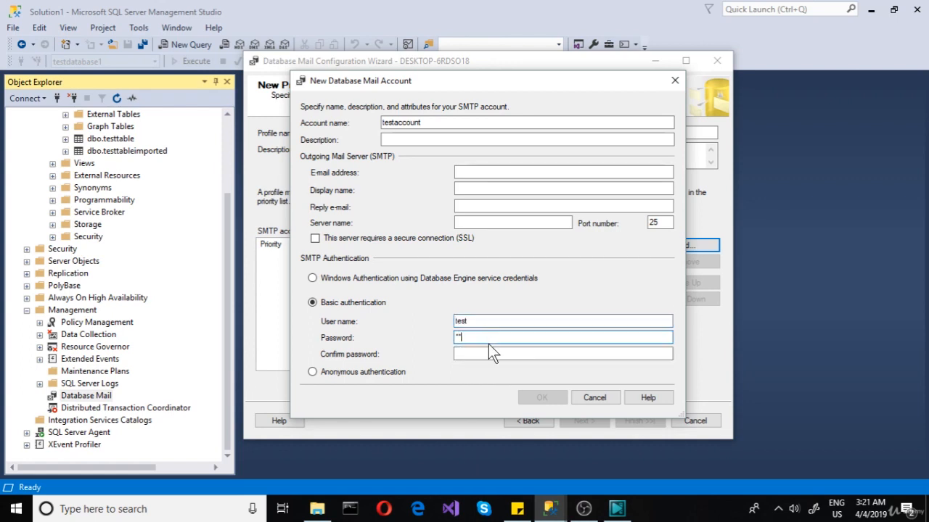
{"action": "left_click", "coordinate": [484, 356]}
{"action": "type", "text": "***"}
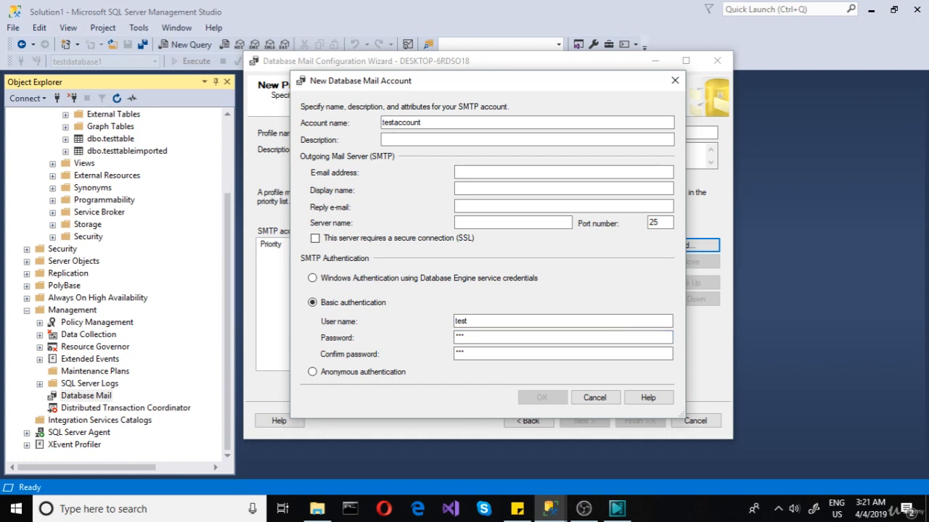
Step: Fill in the account's outgoing e-mail address and set its display name to test
{"action": "left_click", "coordinate": [469, 174]}
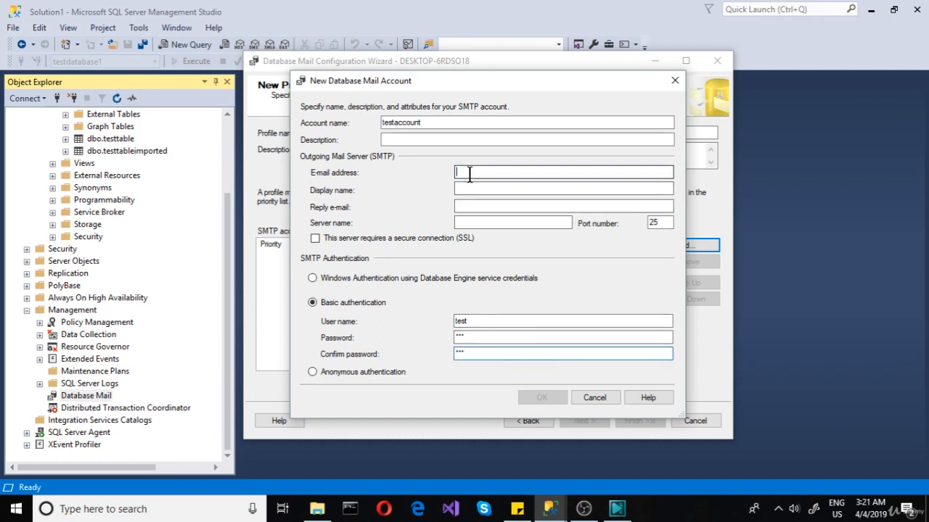
{"action": "type", "text": "tst@"}
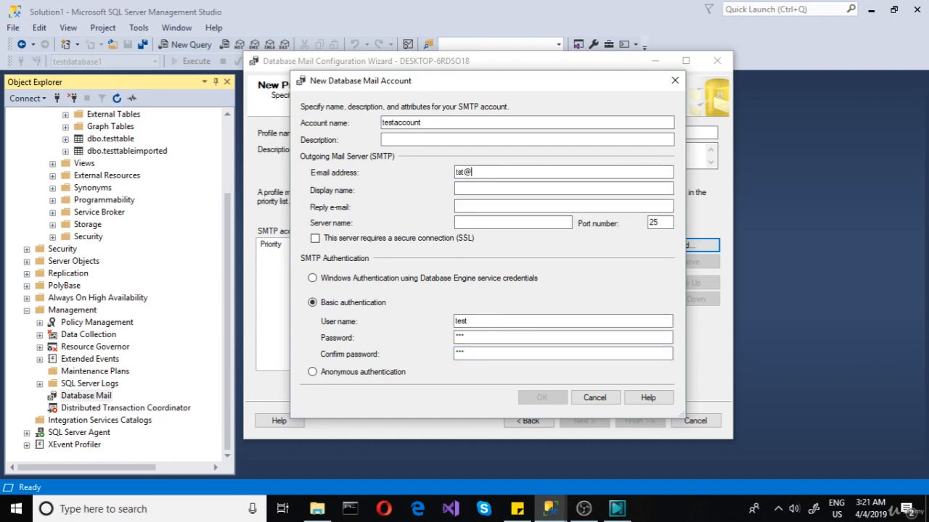
{"action": "type", "text": "tst.tt"}
{"action": "left_click", "coordinate": [487, 204]}
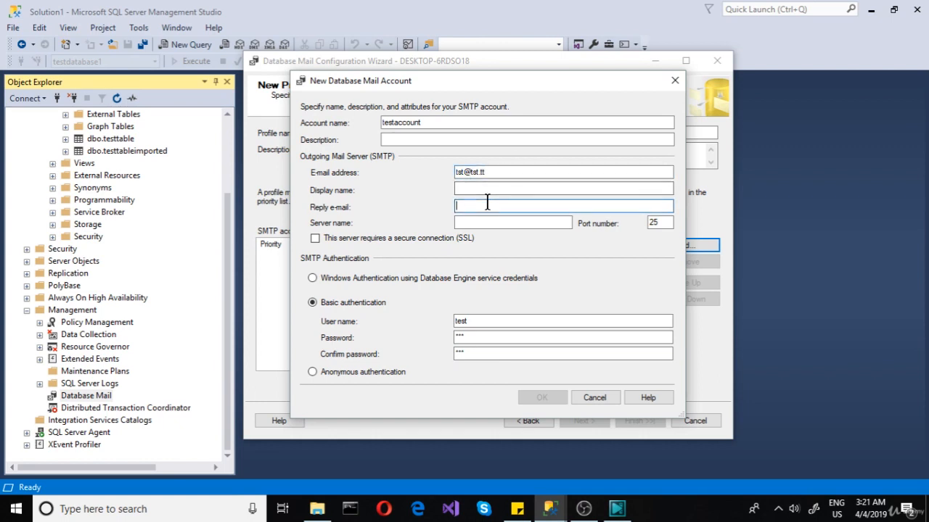
{"action": "left_click", "coordinate": [484, 187]}
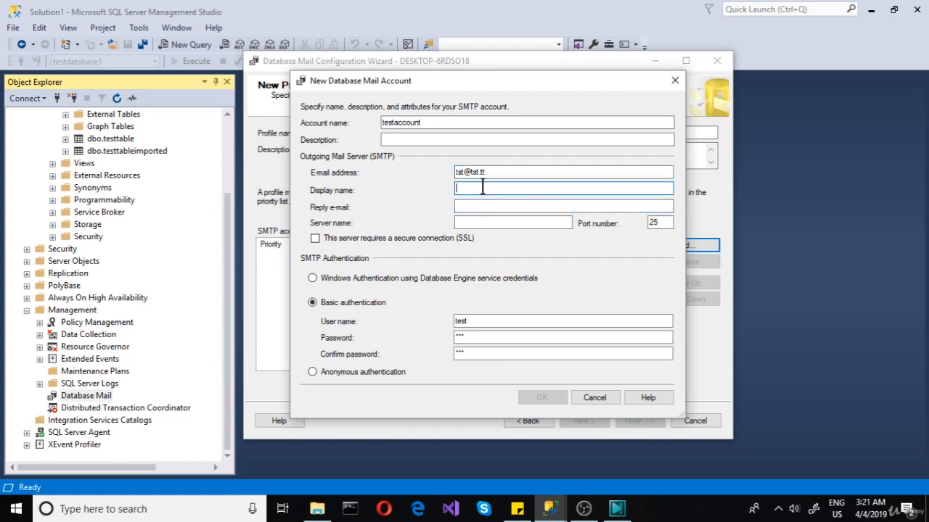
{"action": "type", "text": "test"}
Step: Set the outgoing server name to test.local.tst and add the account to the profile
{"action": "left_click", "coordinate": [472, 220]}
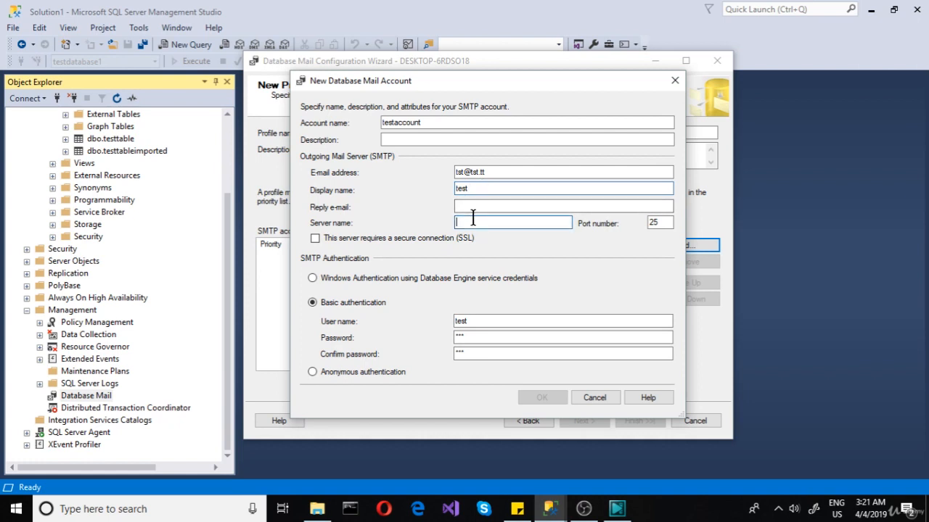
{"action": "type", "text": "test."}
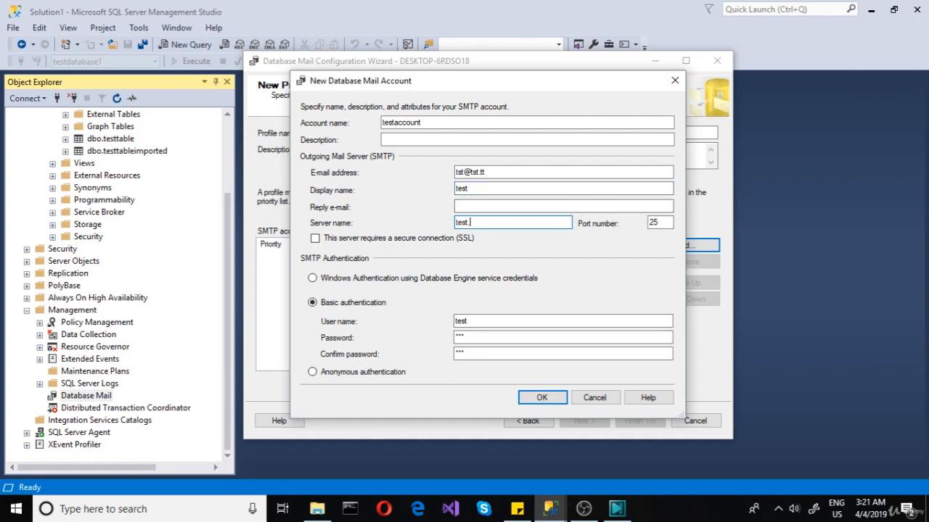
{"action": "type", "text": "local.tst"}
{"action": "left_click", "coordinate": [540, 401]}
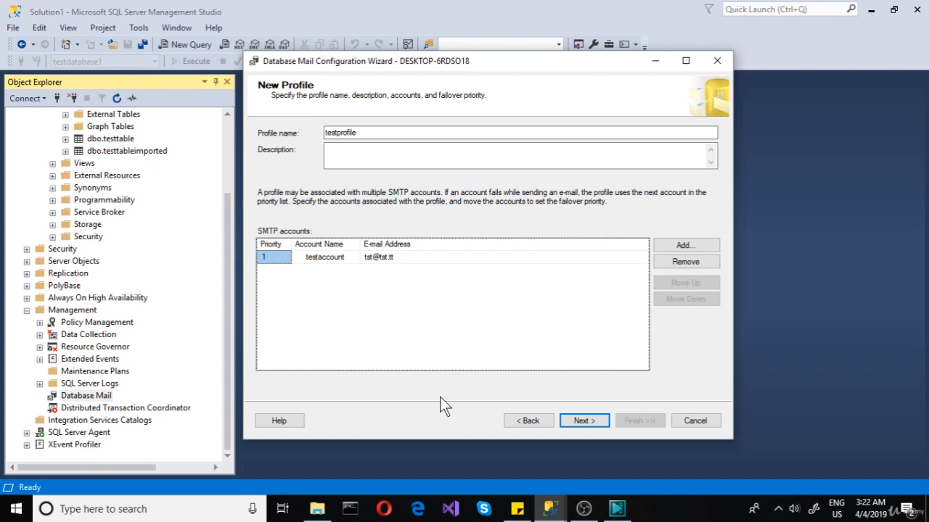
Step: Make testprofile a public profile, checking the private profile users before continuing to the system parameters
{"action": "left_click", "coordinate": [582, 421]}
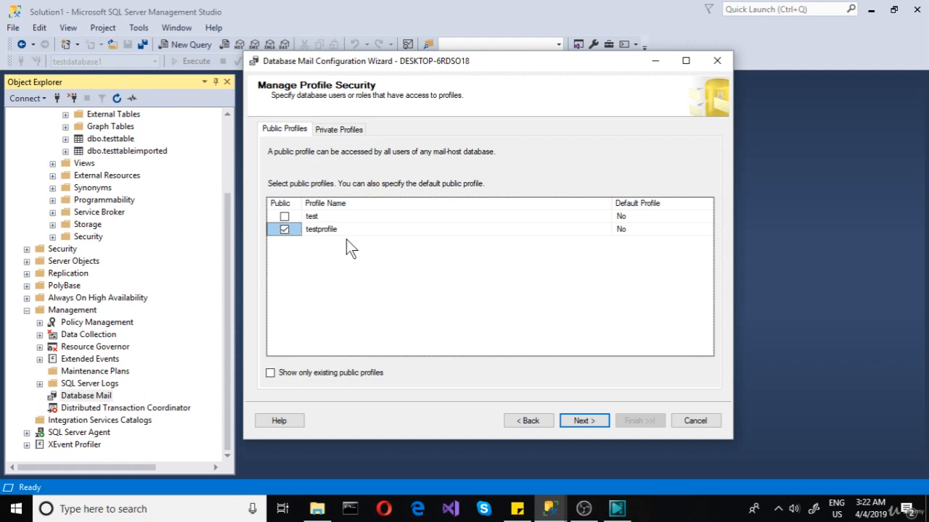
{"action": "left_click", "coordinate": [336, 134]}
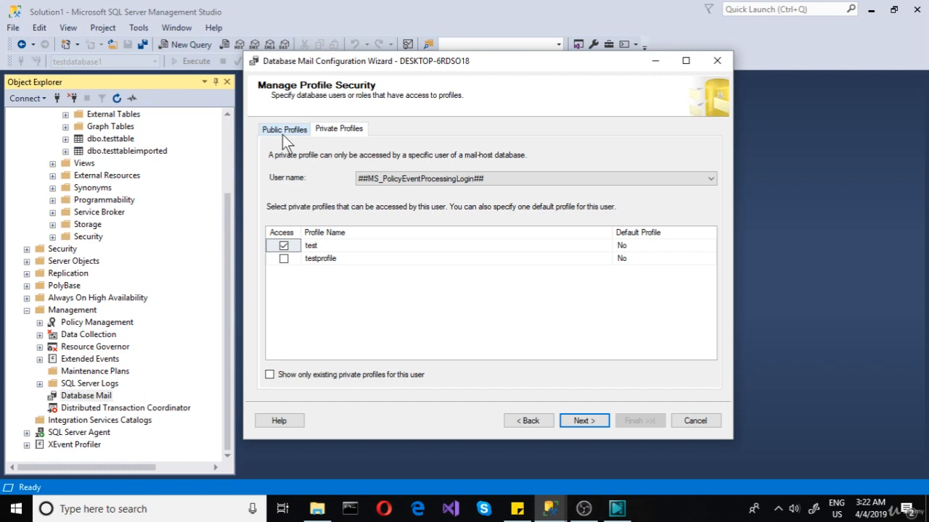
{"action": "left_click", "coordinate": [368, 182]}
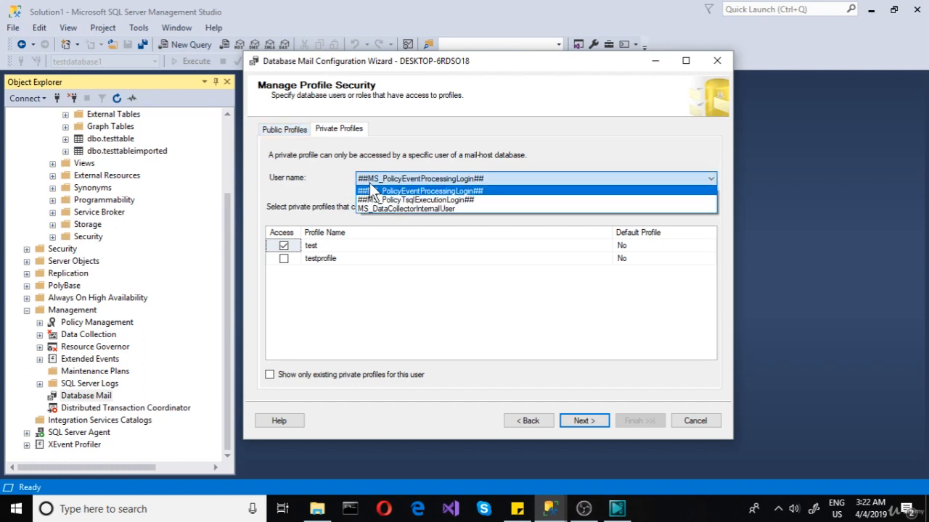
{"action": "left_click", "coordinate": [332, 172]}
{"action": "left_click", "coordinate": [284, 129]}
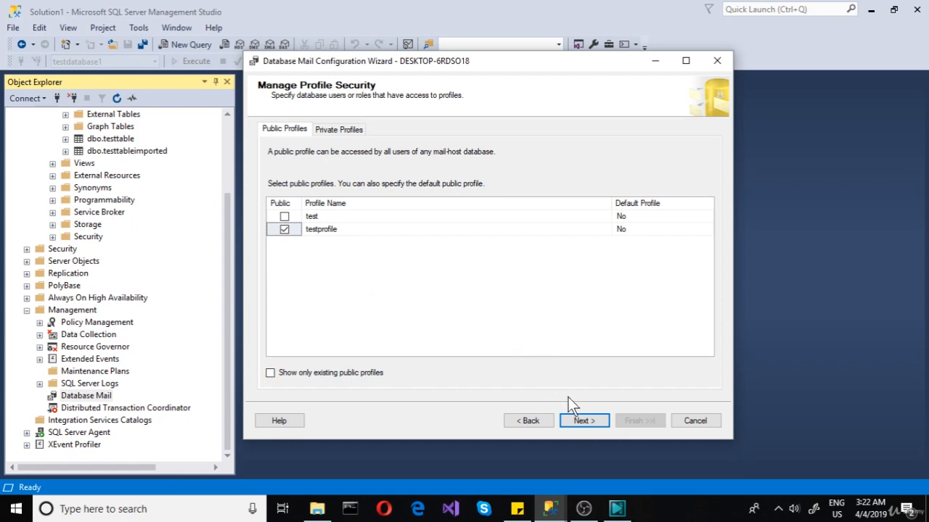
{"action": "left_click", "coordinate": [584, 423]}
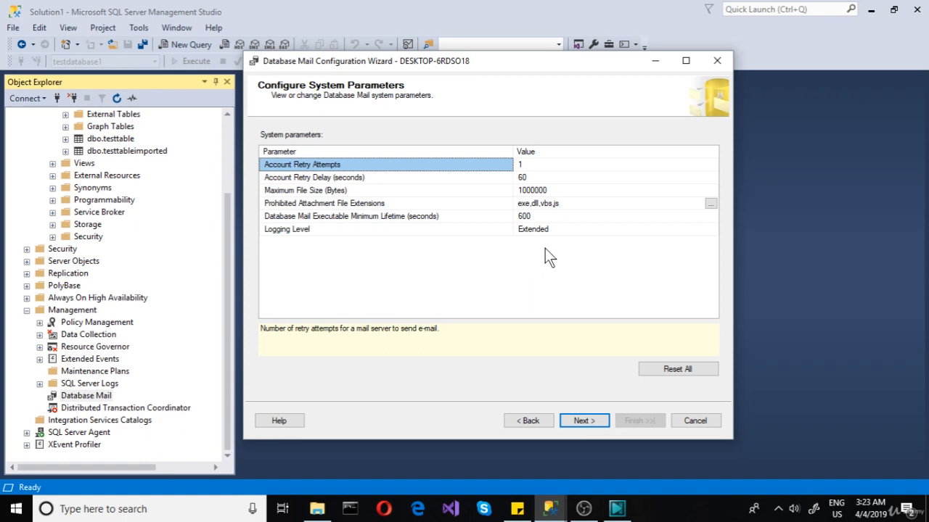
Step: Review the available logging levels in the Database Mail system parameters, keeping Extended
{"action": "left_click", "coordinate": [609, 230]}
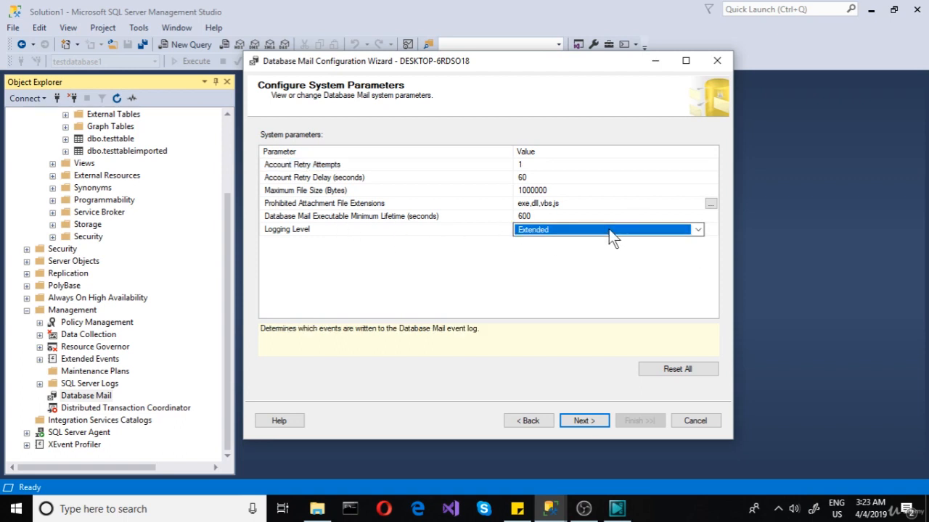
{"action": "left_click", "coordinate": [697, 230]}
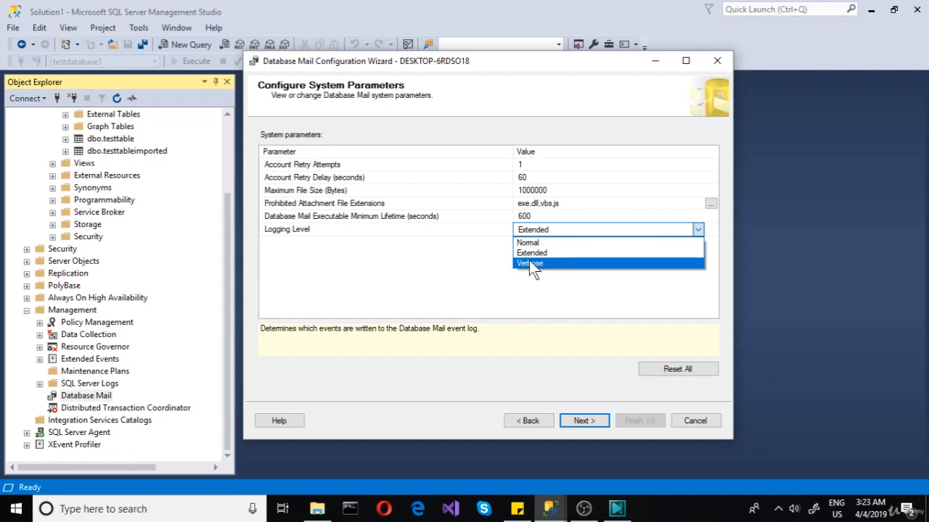
{"action": "left_click", "coordinate": [473, 258]}
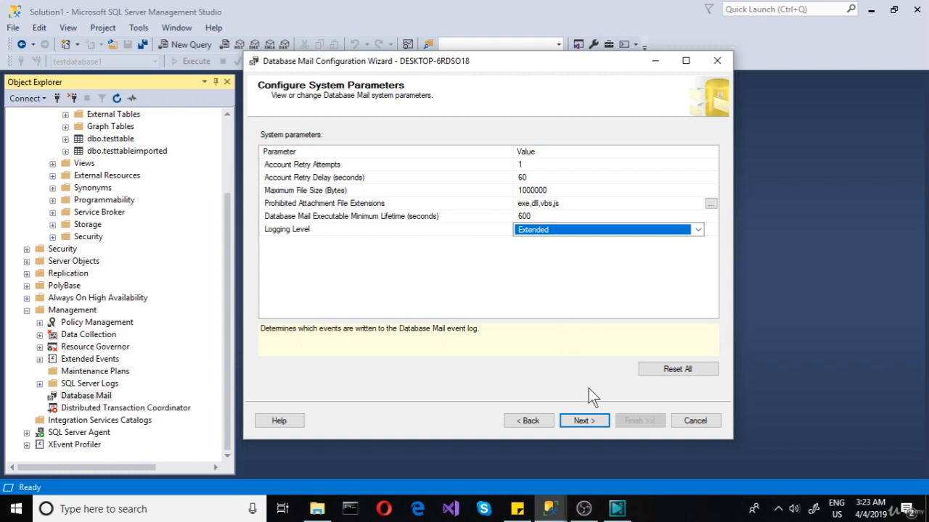
Step: Run the Database Mail configuration with the chosen settings and close the wizard
{"action": "left_click", "coordinate": [584, 421]}
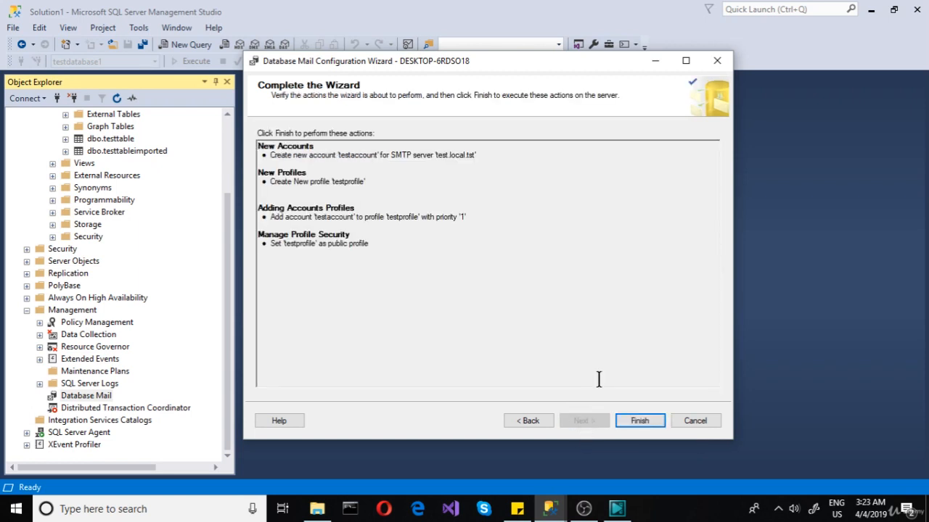
{"action": "left_click", "coordinate": [631, 418]}
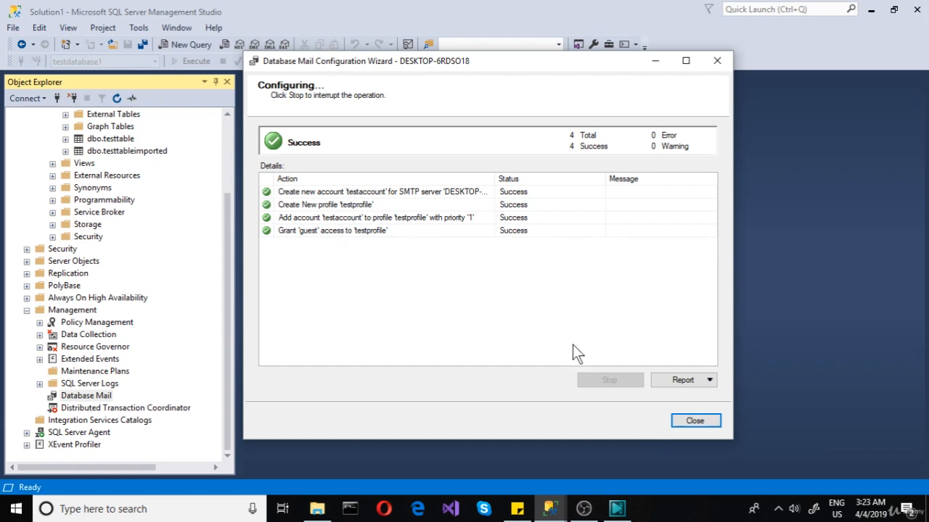
{"action": "left_click", "coordinate": [686, 422]}
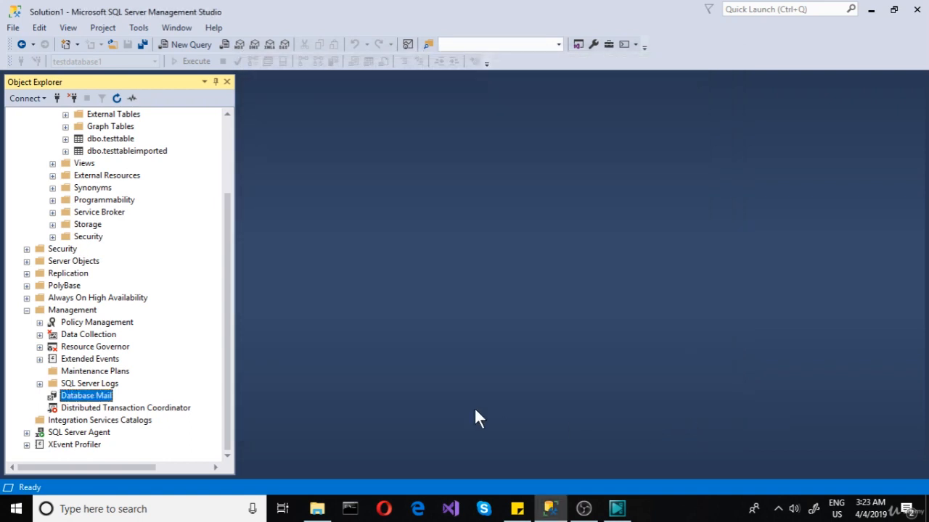
Step: Reopen the Database Mail configuration and view the current system parameters, then return to the choice of configuration tasks
{"action": "right_click", "coordinate": [93, 397]}
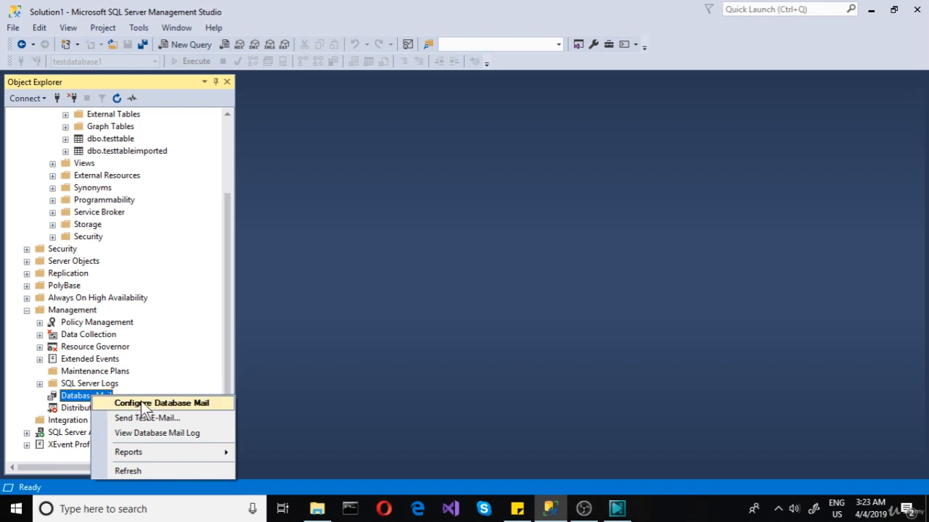
{"action": "left_click", "coordinate": [141, 401]}
{"action": "left_click", "coordinate": [595, 423]}
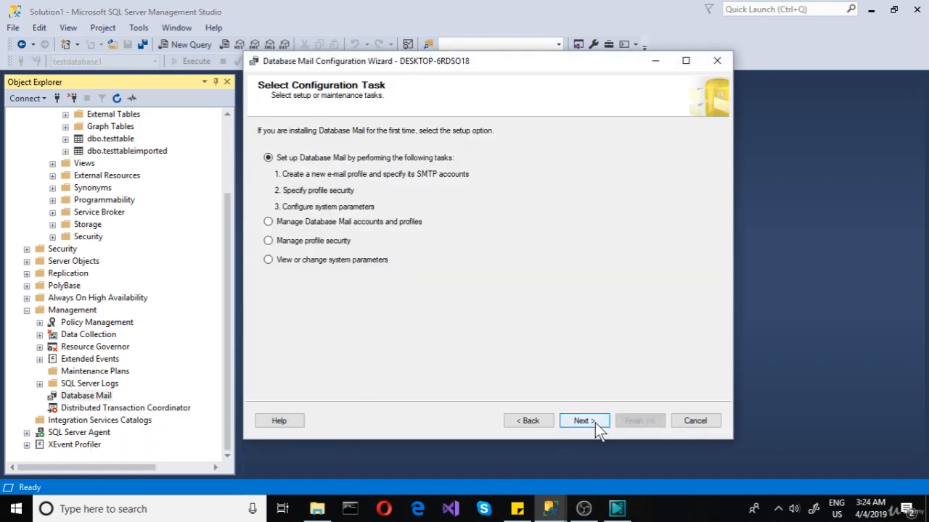
{"action": "left_click", "coordinate": [293, 262]}
{"action": "left_click", "coordinate": [580, 423]}
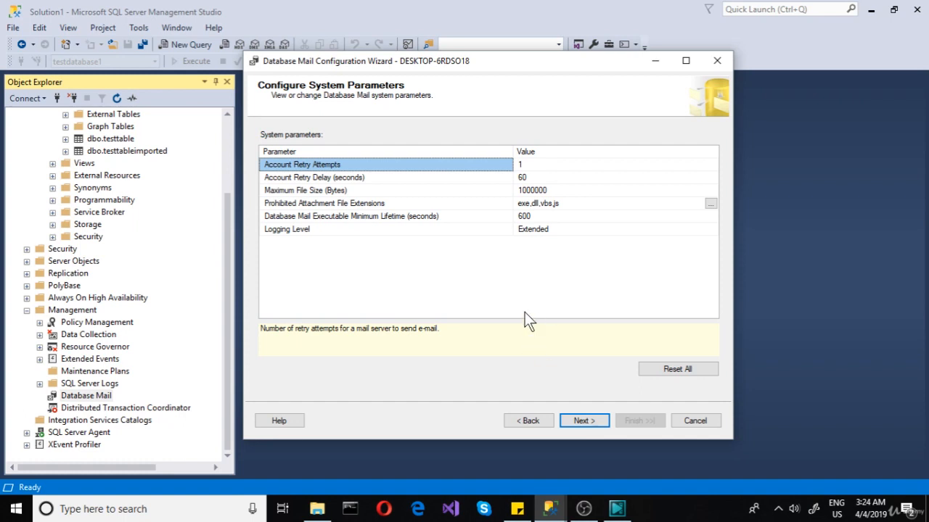
{"action": "left_click", "coordinate": [528, 422]}
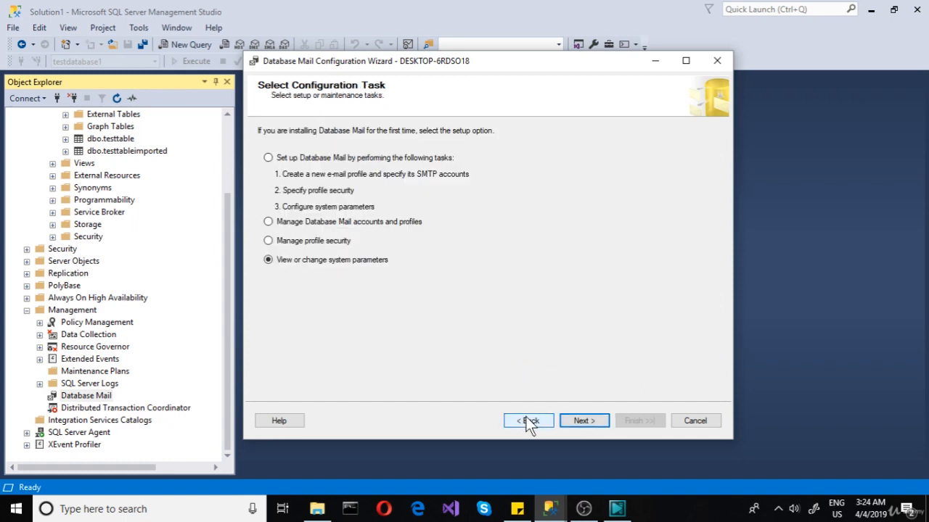
Step: Open the management of existing Database Mail profiles and display the SMTP accounts associated with testprofile
{"action": "left_click", "coordinate": [315, 225]}
{"action": "left_click", "coordinate": [585, 420]}
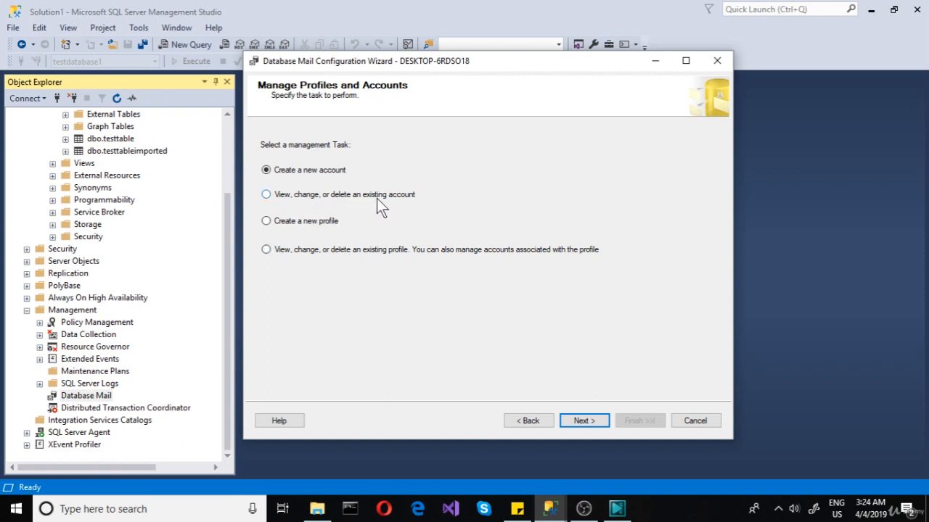
{"action": "left_click", "coordinate": [327, 253]}
{"action": "left_click", "coordinate": [583, 422]}
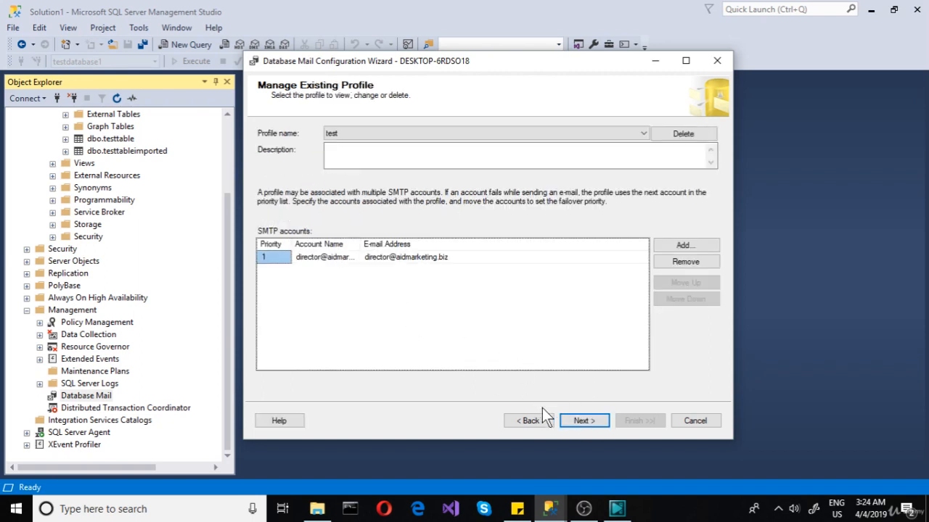
{"action": "left_click", "coordinate": [643, 133]}
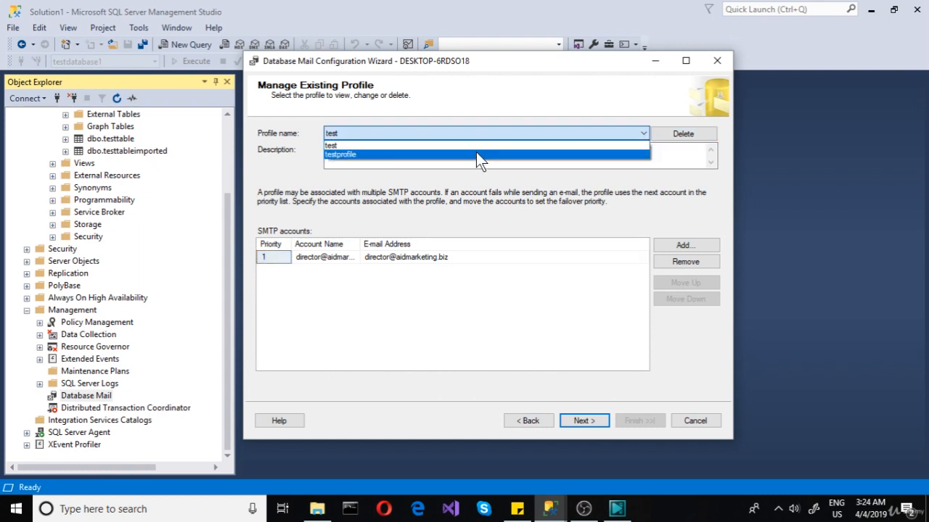
{"action": "left_click", "coordinate": [476, 154]}
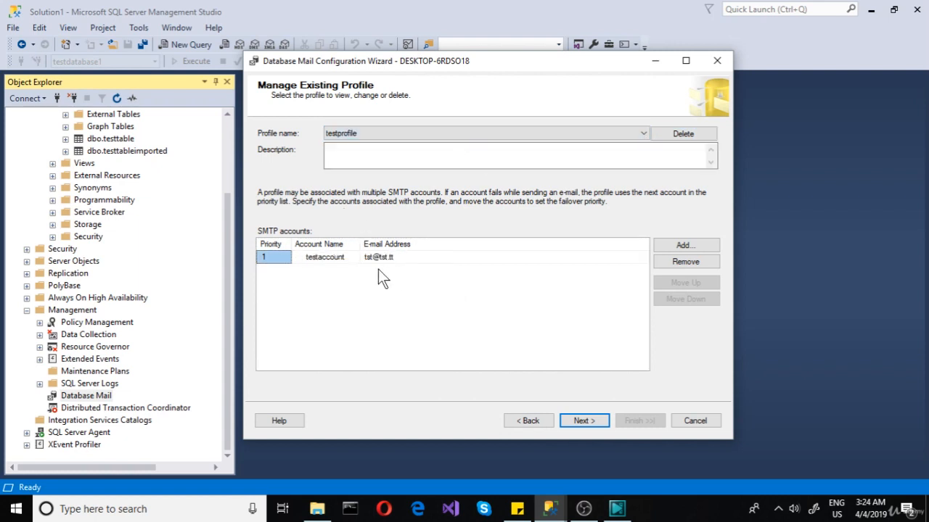